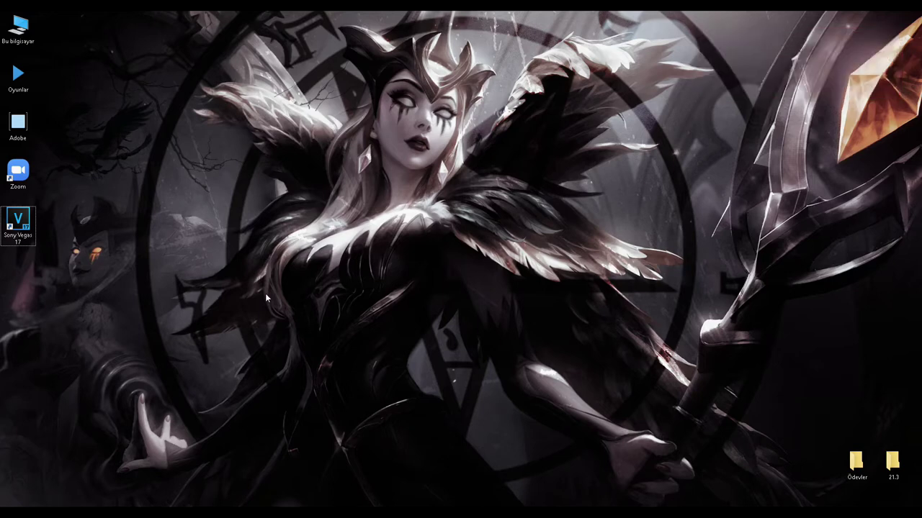
Launch VEGAS Pro 17 from the desktop
{"action": "double_click", "coordinate": [18, 225]}
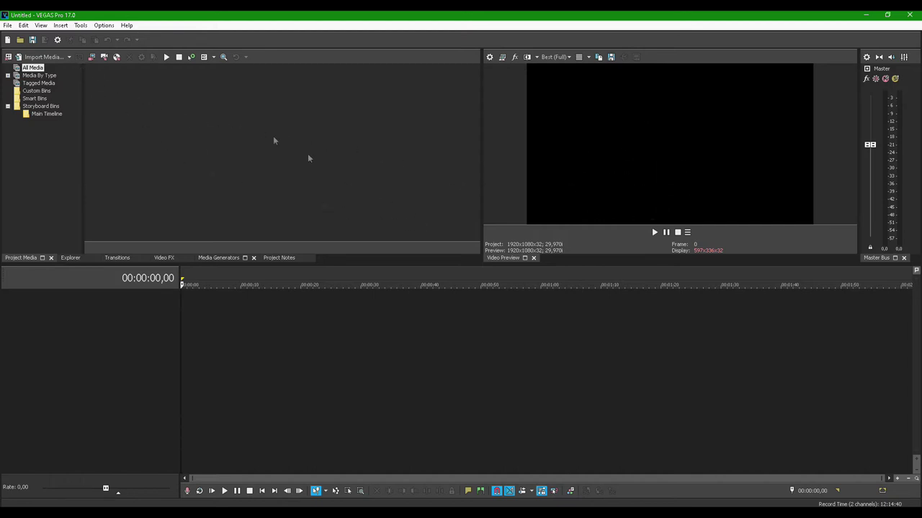
{"action": "left_click_drag", "start_coordinate": [92, 76], "coordinate": [464, 231]}
{"action": "left_click_drag", "start_coordinate": [98, 73], "coordinate": [468, 237]}
{"action": "left_click_drag", "start_coordinate": [87, 75], "coordinate": [465, 238]}
Mark the timeline range from about 00:00:03,15 to 00:00:32,05 and place the cursor at about 00:00:43,20
{"action": "left_click_drag", "start_coordinate": [201, 304], "coordinate": [373, 360]}
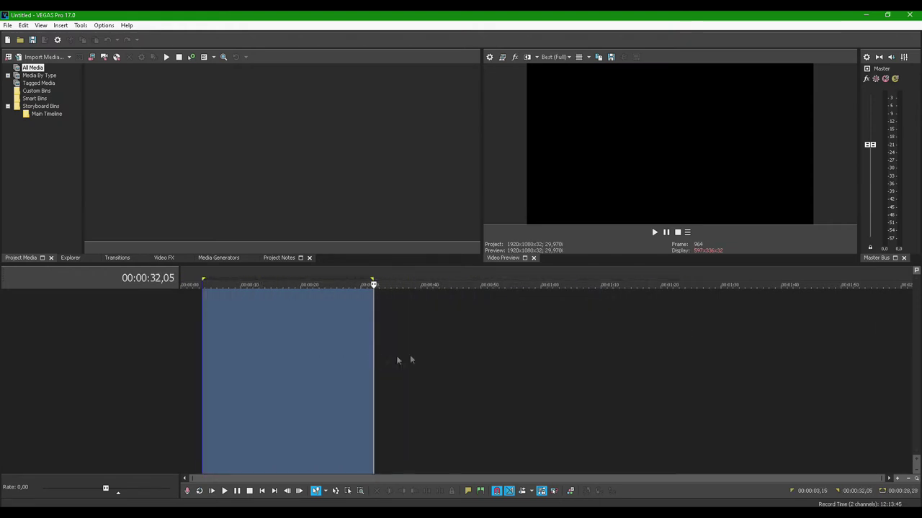
{"action": "left_click", "coordinate": [442, 360]}
Collapse the empty track header area beside the timeline
{"action": "double_click", "coordinate": [179, 293]}
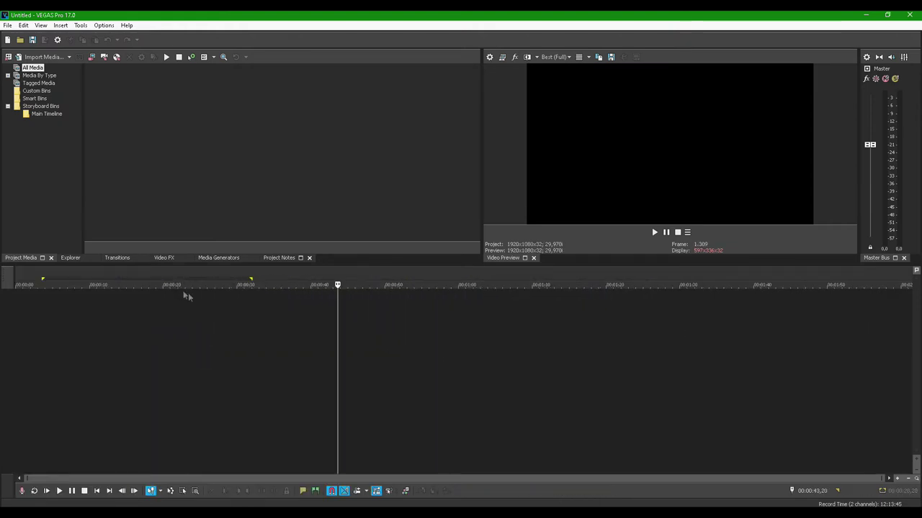
Review the project saving and rendering commands, along with the available editing, display and insertion commands
{"action": "left_click", "coordinate": [8, 26]}
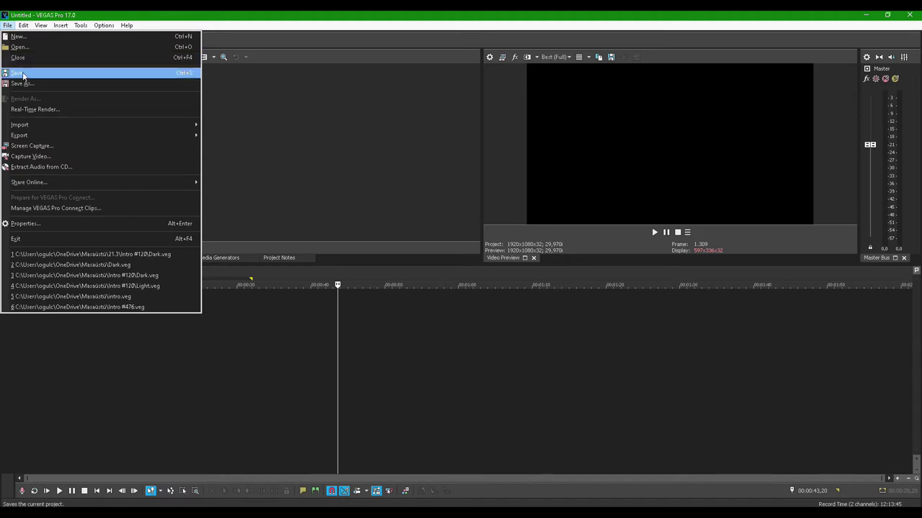
{"action": "left_click", "coordinate": [278, 123]}
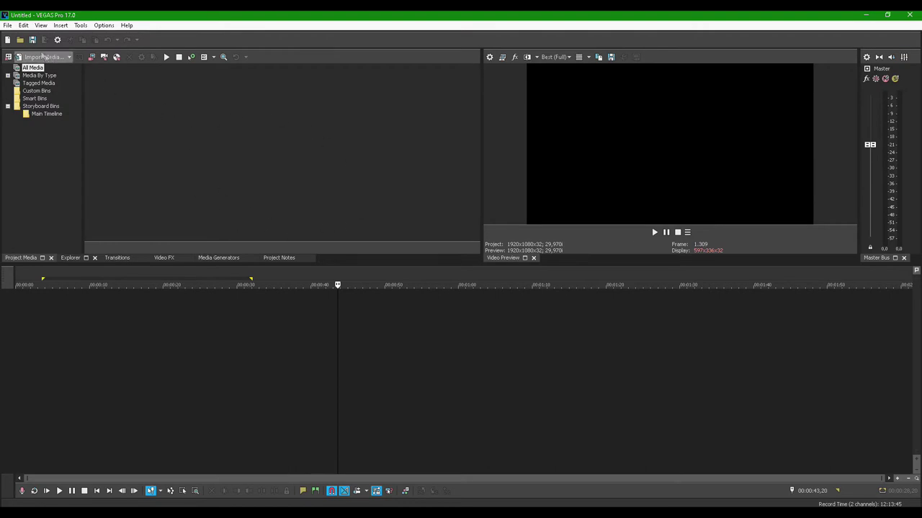
{"action": "left_click", "coordinate": [7, 26]}
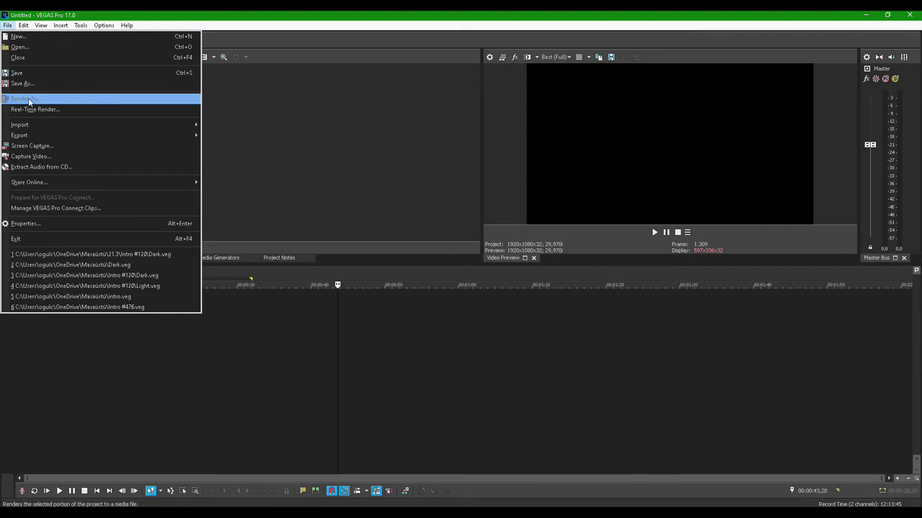
{"action": "left_click", "coordinate": [315, 121]}
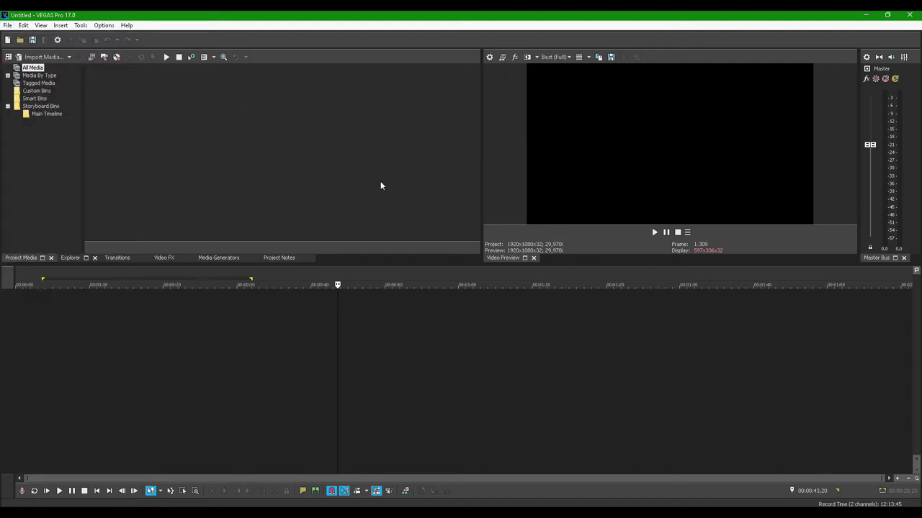
{"action": "left_click", "coordinate": [7, 26]}
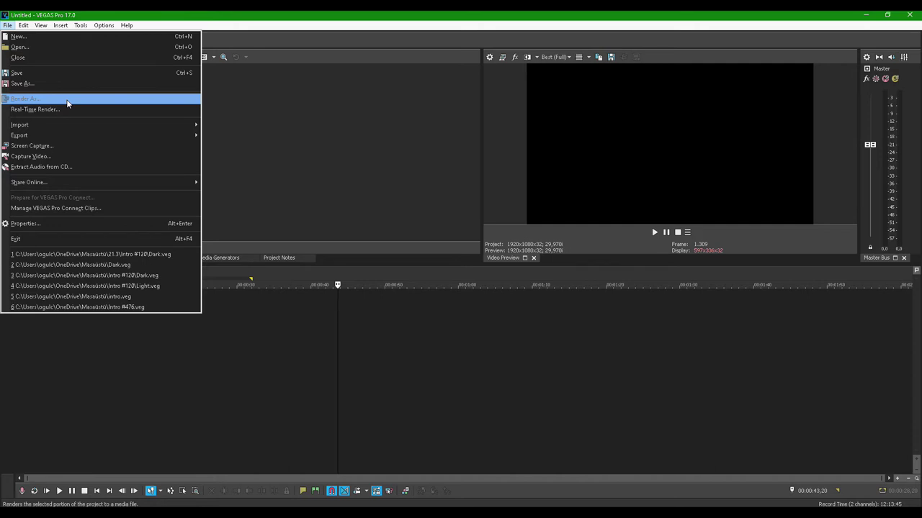
{"action": "left_click", "coordinate": [268, 127]}
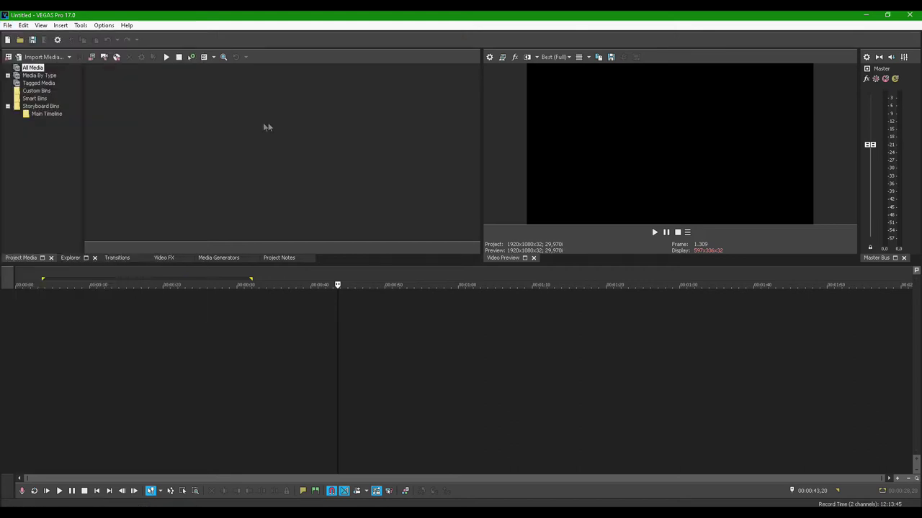
{"action": "left_click", "coordinate": [24, 26]}
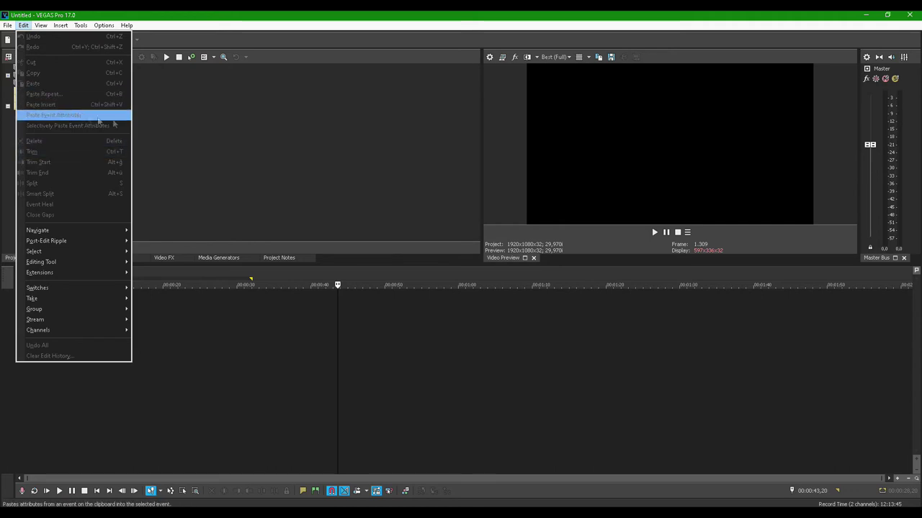
{"action": "left_click", "coordinate": [193, 135]}
{"action": "left_click", "coordinate": [41, 26]}
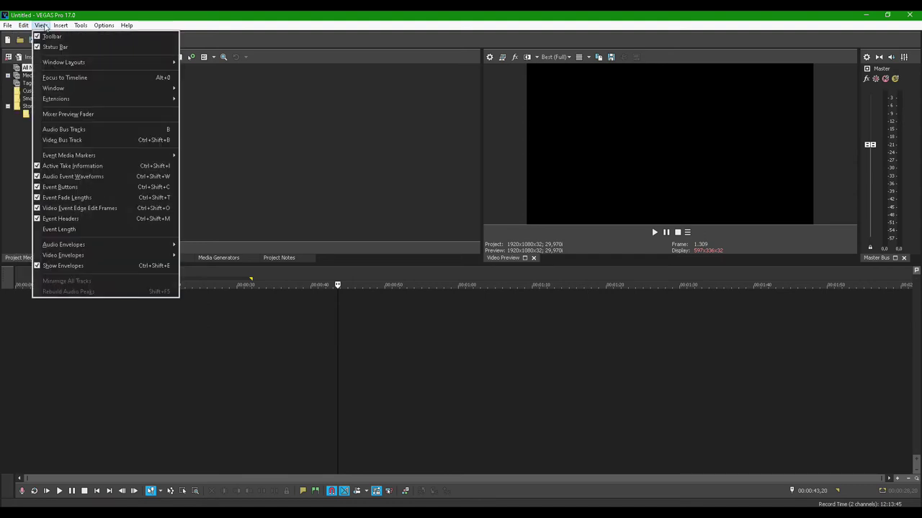
{"action": "mouse_move", "coordinate": [53, 30]}
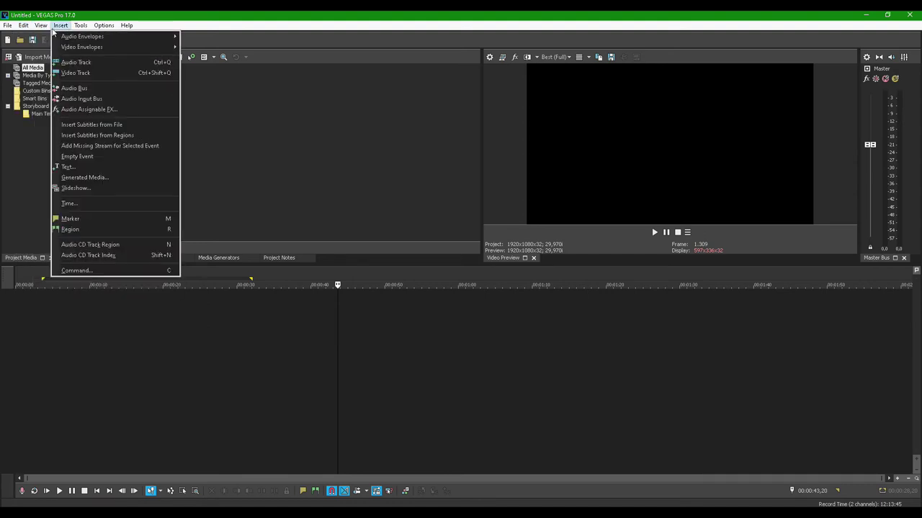
{"action": "left_click", "coordinate": [374, 139]}
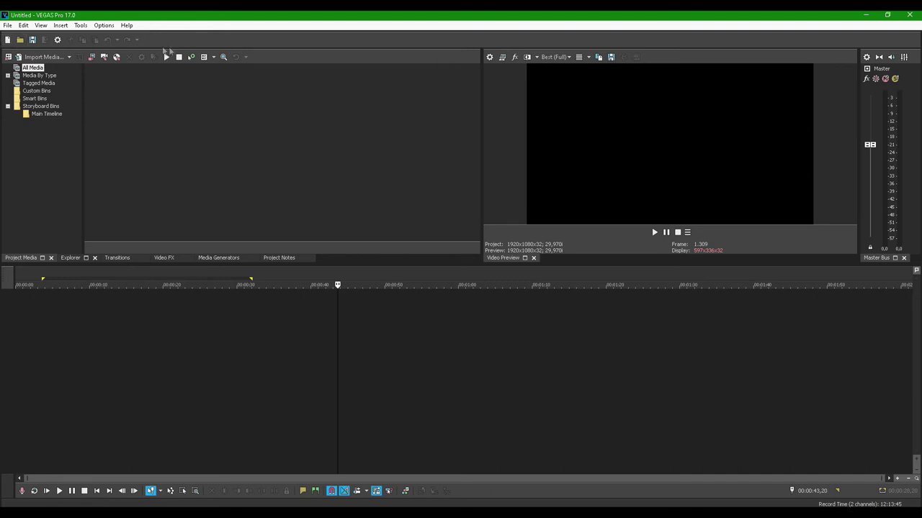
Hide the main toolbar and show it again
{"action": "left_click", "coordinate": [41, 26]}
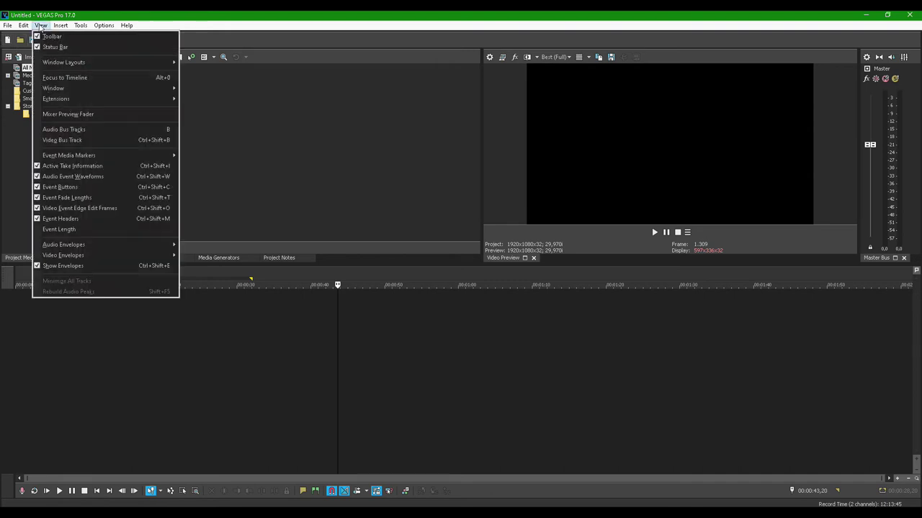
{"action": "left_click", "coordinate": [51, 37]}
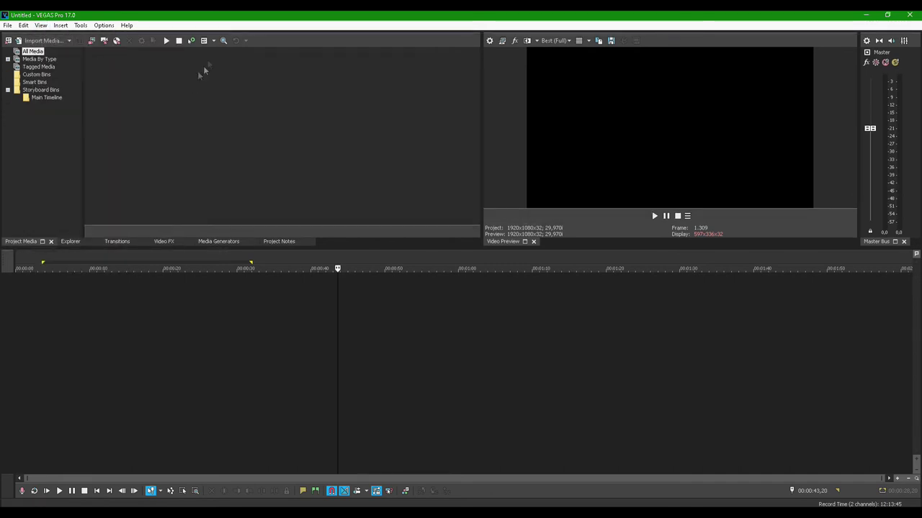
{"action": "left_click", "coordinate": [41, 26]}
{"action": "left_click", "coordinate": [47, 36]}
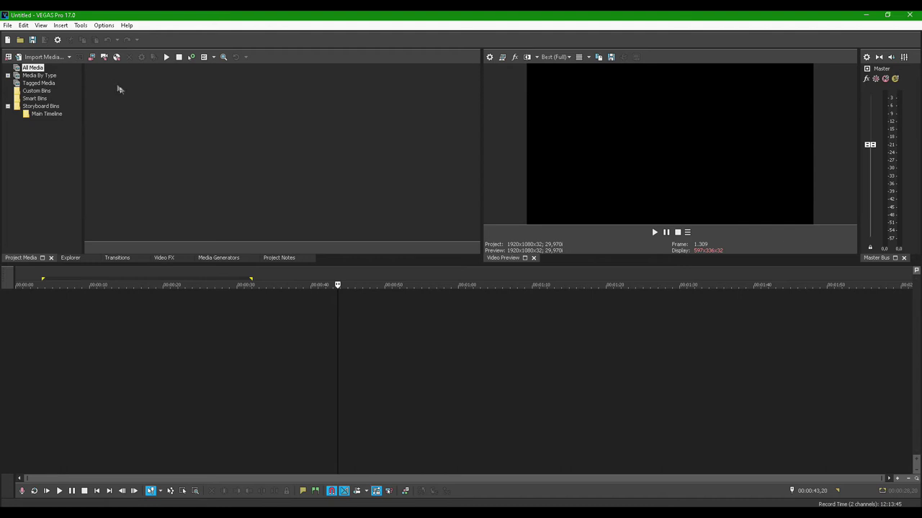
Examine which tracks, buses, subtitles, generated media and markers can be inserted into the project
{"action": "left_click", "coordinate": [59, 26]}
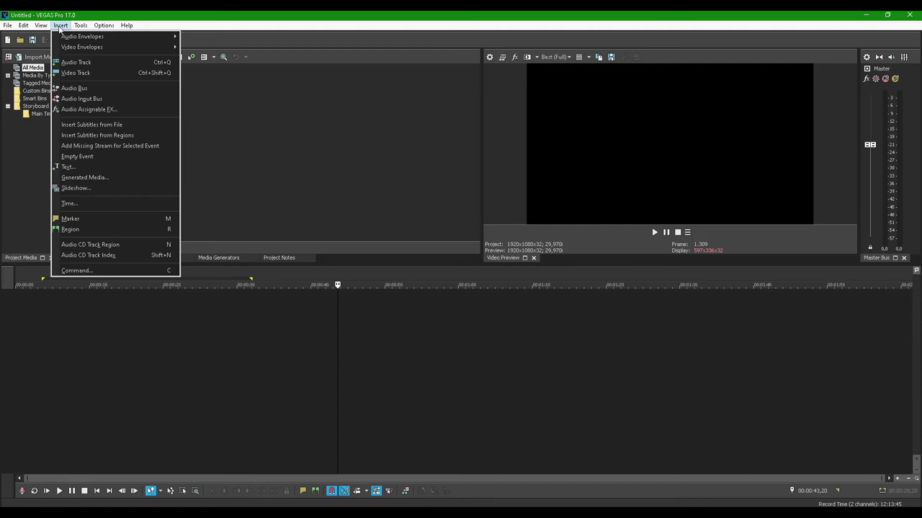
{"action": "left_click", "coordinate": [340, 165]}
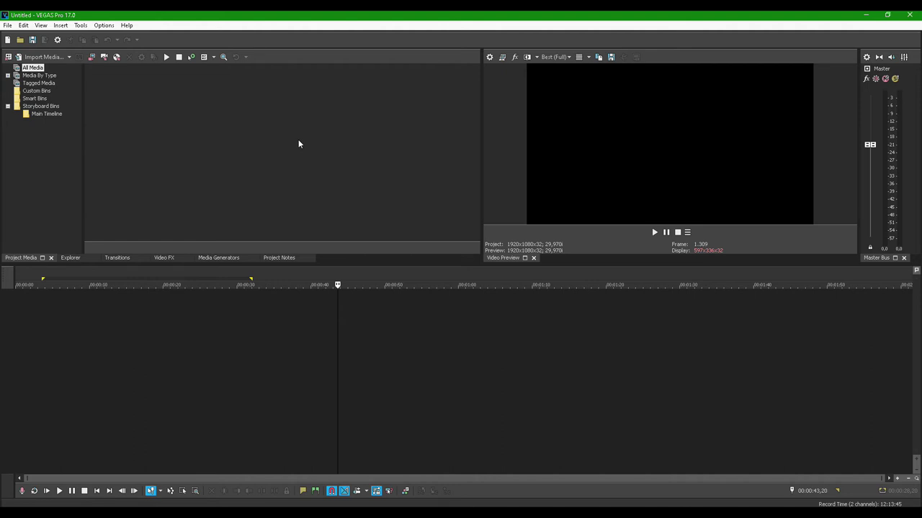
{"action": "left_click_drag", "start_coordinate": [123, 86], "coordinate": [363, 179]}
{"action": "left_click_drag", "start_coordinate": [93, 74], "coordinate": [409, 231]}
{"action": "left_click_drag", "start_coordinate": [90, 82], "coordinate": [386, 179]}
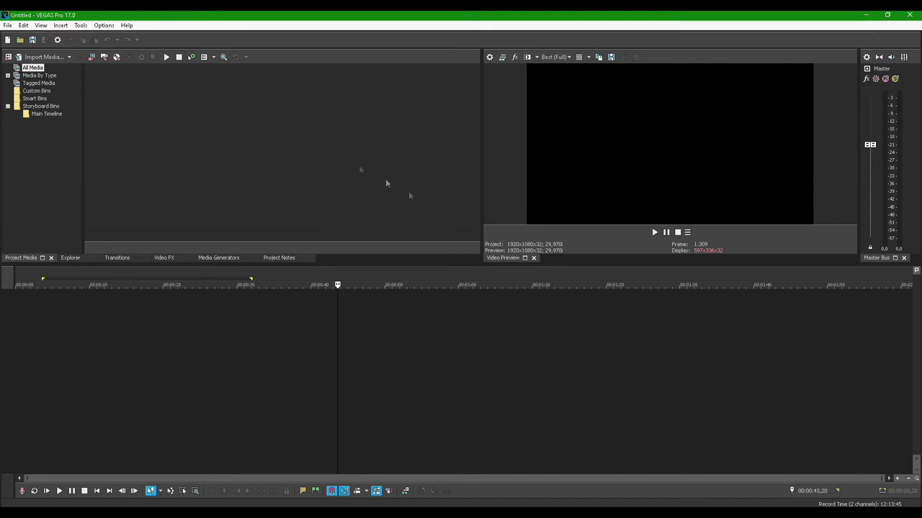
{"action": "left_click", "coordinate": [60, 25]}
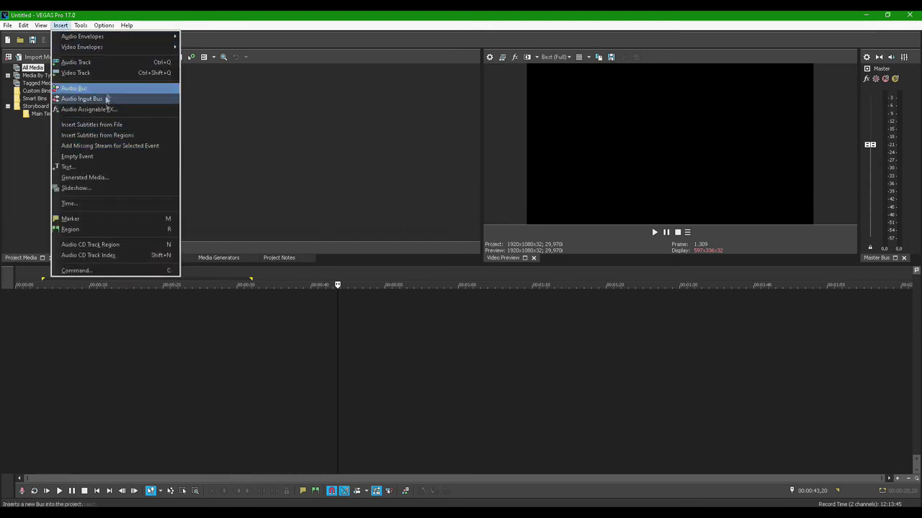
{"action": "left_click", "coordinate": [233, 144]}
{"action": "left_click", "coordinate": [61, 26]}
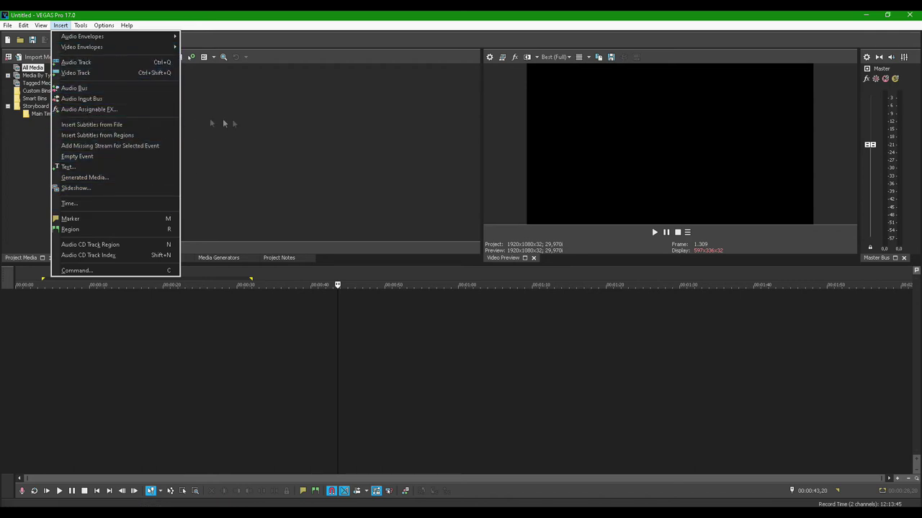
{"action": "left_click", "coordinate": [365, 152]}
{"action": "left_click_drag", "start_coordinate": [90, 70], "coordinate": [452, 215]}
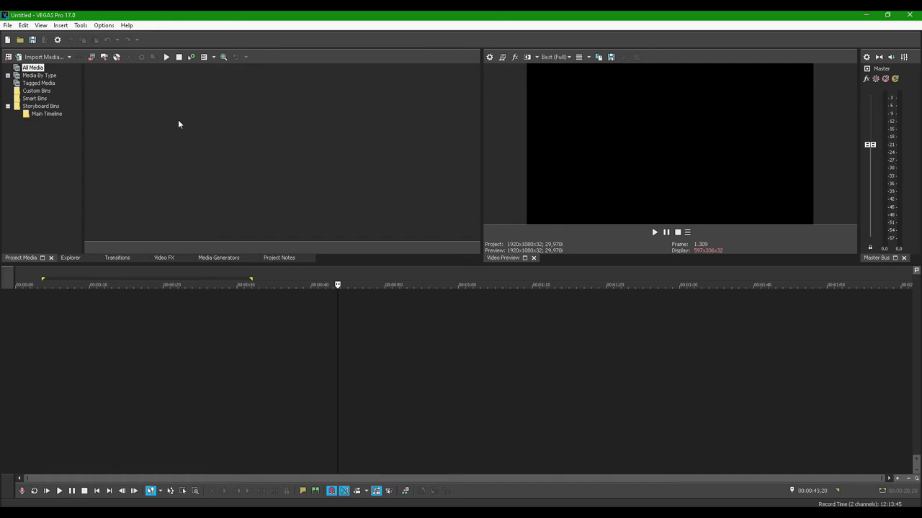
Examine the video tools such as Pan/Crop, the snapping and preference options, and the help resources
{"action": "left_click", "coordinate": [81, 26]}
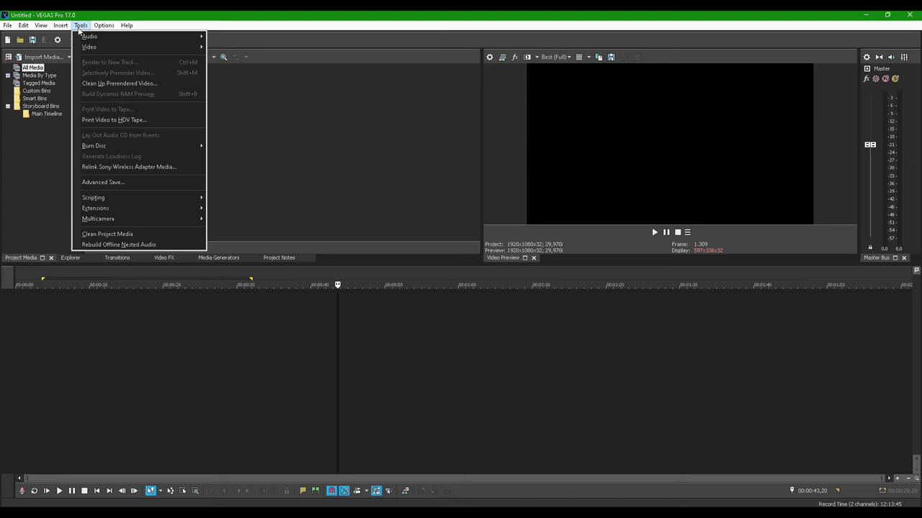
{"action": "mouse_move", "coordinate": [112, 50]}
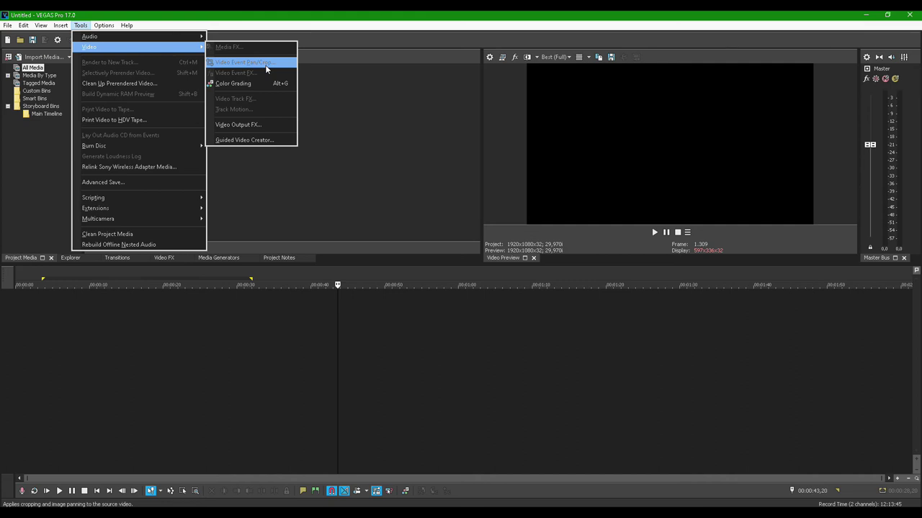
{"action": "left_click", "coordinate": [350, 105]}
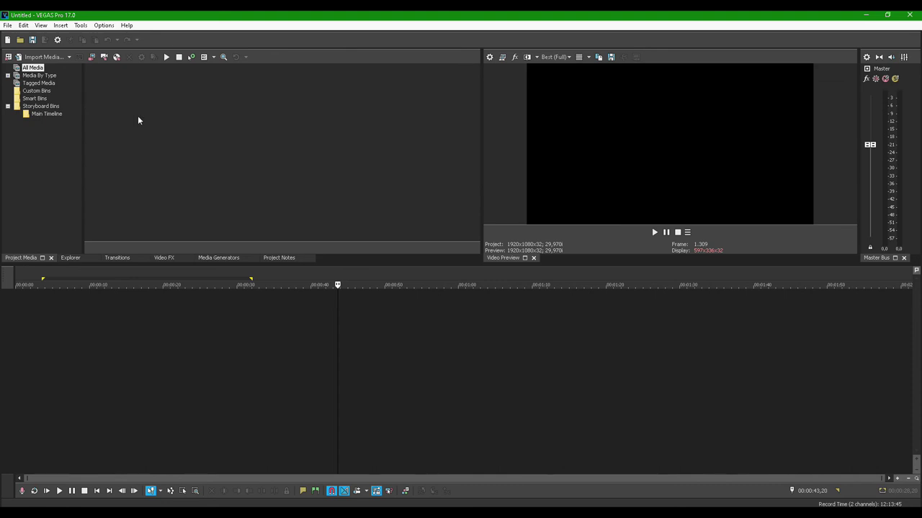
{"action": "left_click", "coordinate": [102, 25]}
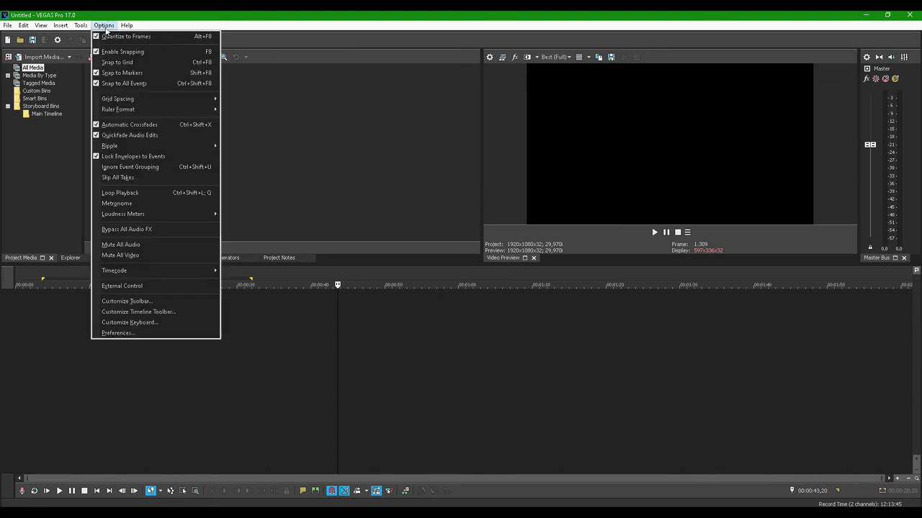
{"action": "left_click", "coordinate": [263, 129]}
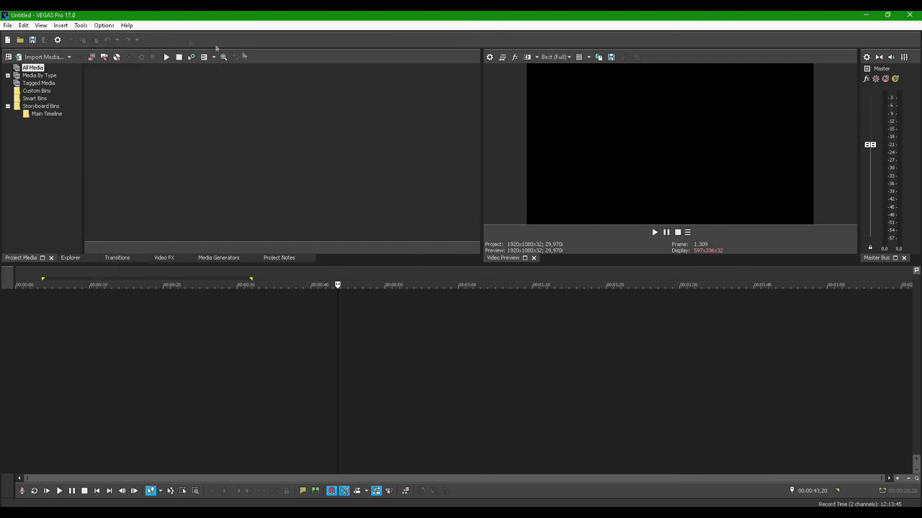
{"action": "left_click", "coordinate": [106, 26]}
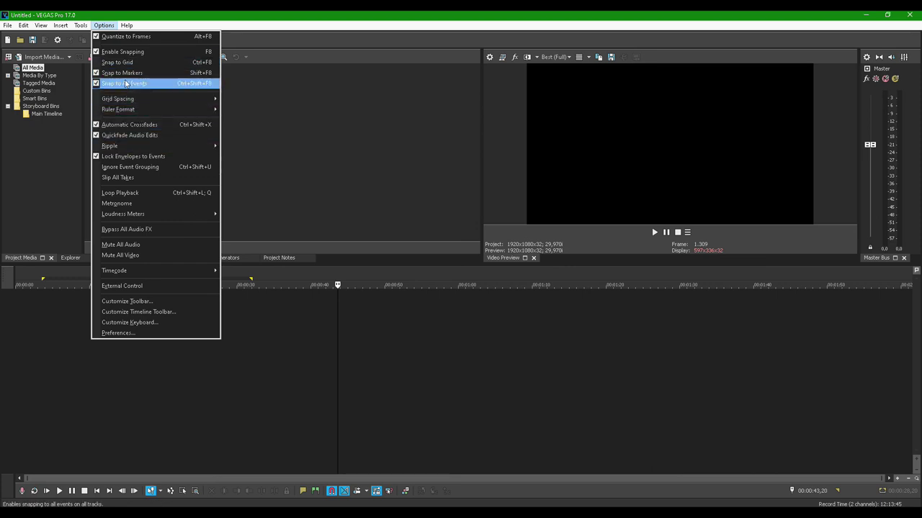
{"action": "left_click", "coordinate": [312, 128]}
{"action": "left_click", "coordinate": [126, 26]}
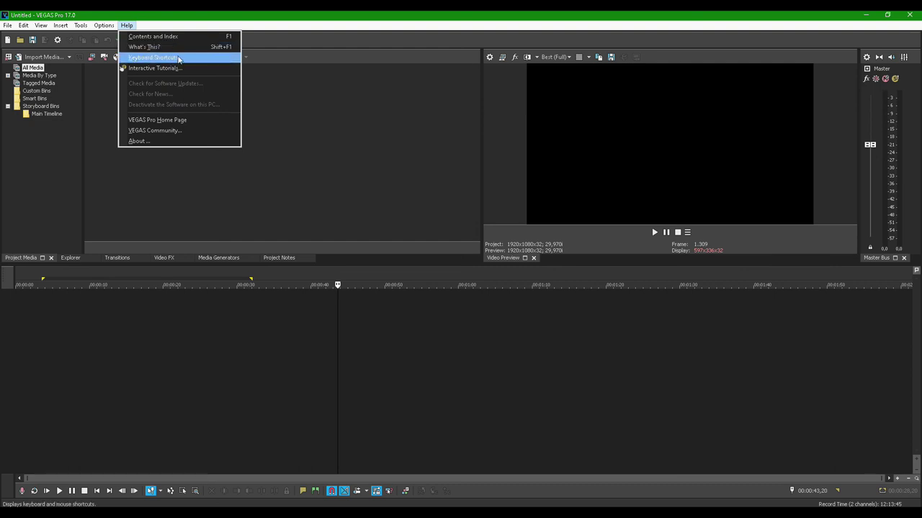
{"action": "left_click", "coordinate": [292, 160]}
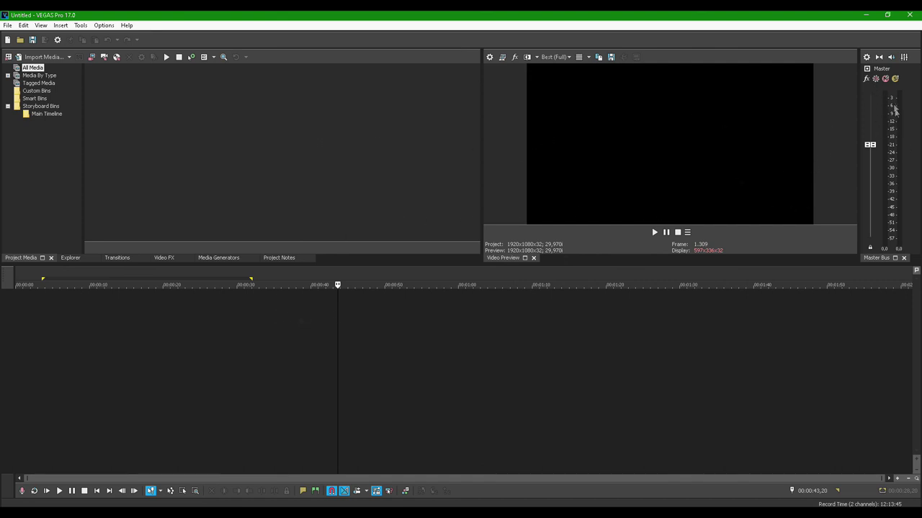
Lower the master bus volume to about -7.2 dB
{"action": "left_click_drag", "start_coordinate": [872, 146], "coordinate": [872, 165]}
{"action": "mouse_move", "coordinate": [879, 174]}
{"action": "left_mouse_down"}
{"action": "mouse_move", "coordinate": [876, 118]}
{"action": "mouse_move", "coordinate": [871, 191]}
{"action": "mouse_move", "coordinate": [864, 182]}
{"action": "left_mouse_up"}
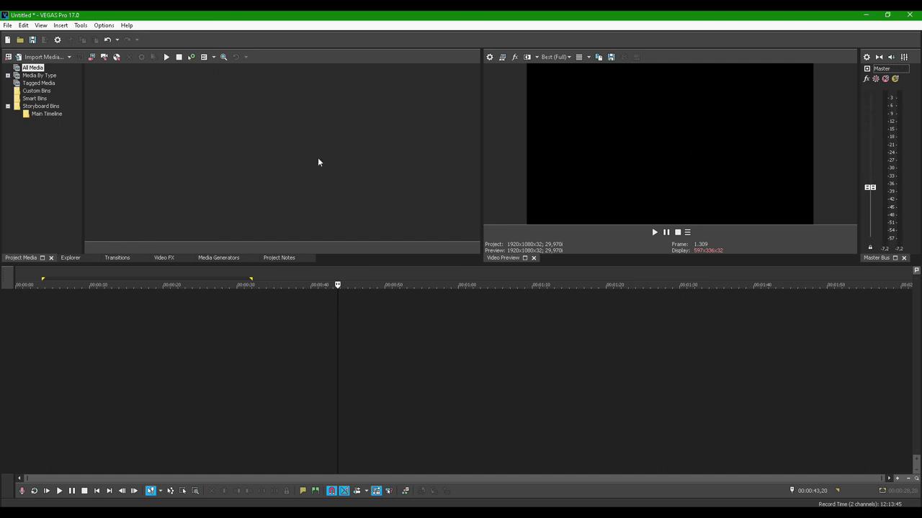